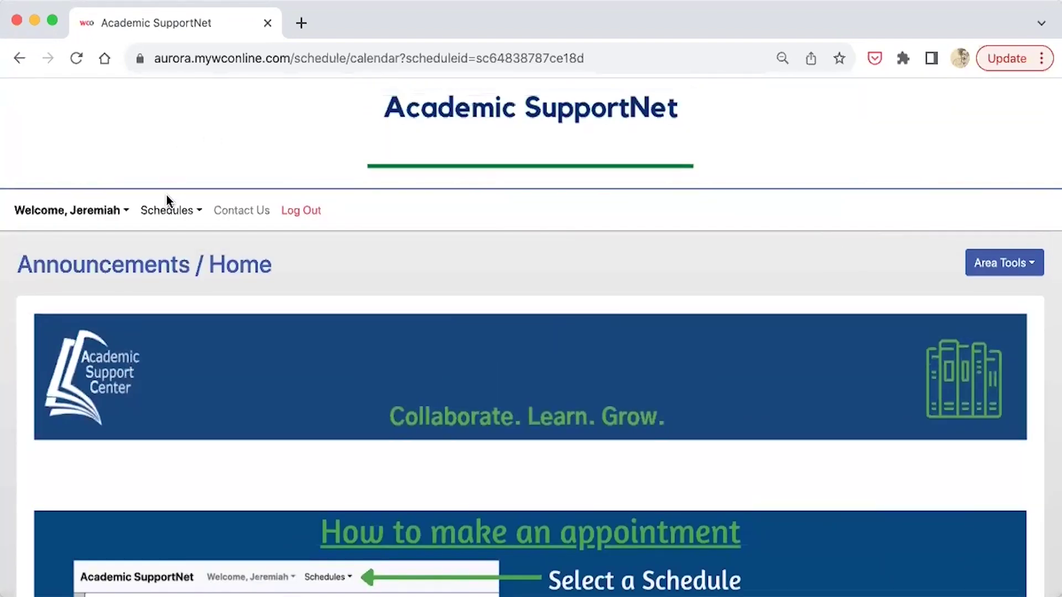
- Open the Subject Peer Tutoring 2023-2024 schedule and go back one week to April 19 - 25, 2024
{"action": "left_click", "coordinate": [166, 209]}
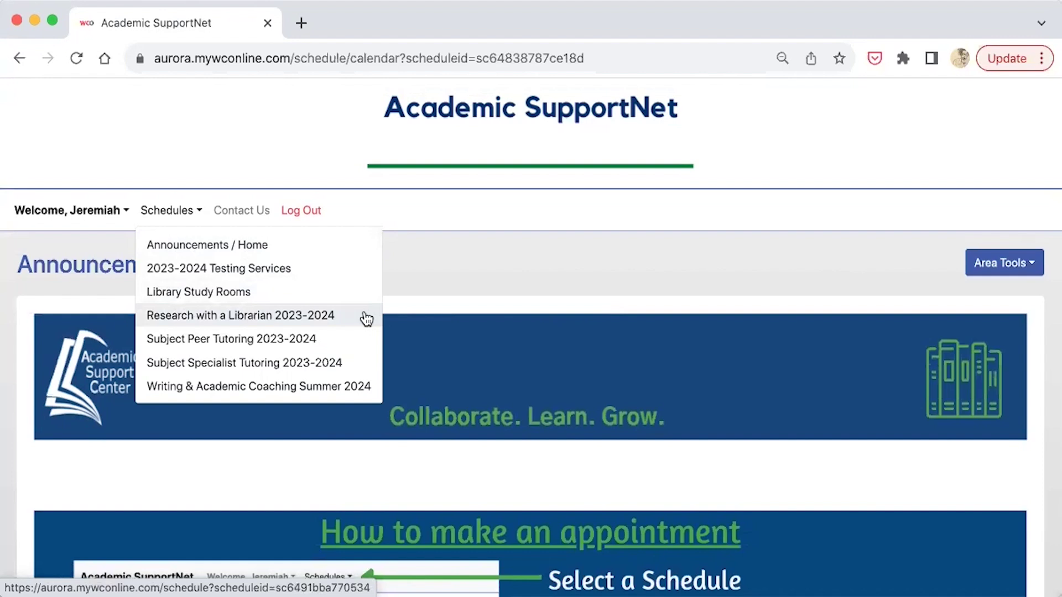
{"action": "left_click", "coordinate": [351, 345]}
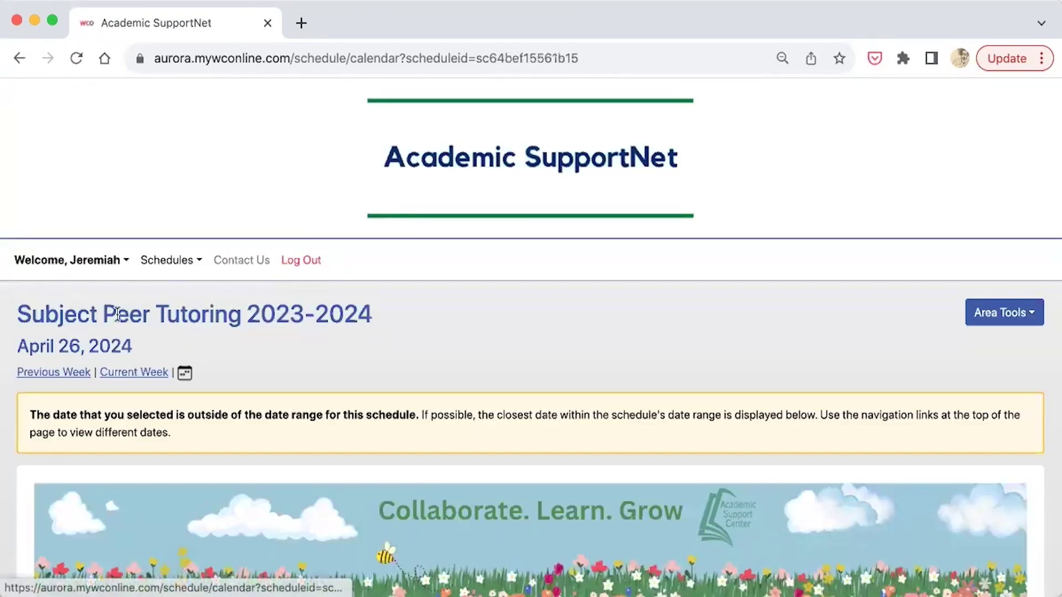
{"action": "left_click", "coordinate": [58, 371]}
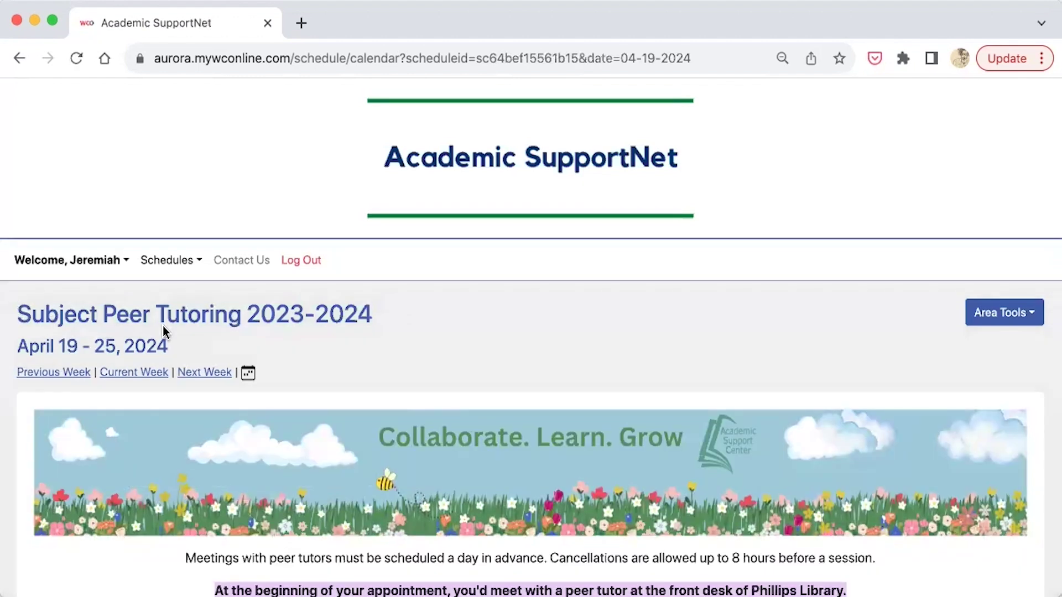
- Filter the peer tutoring schedule by visit purpose to MTH1100 College Algebra Only and view the matching tutors
{"action": "scroll", "coordinate": [162, 332], "scroll_direction": "down", "scroll_amount": 7}
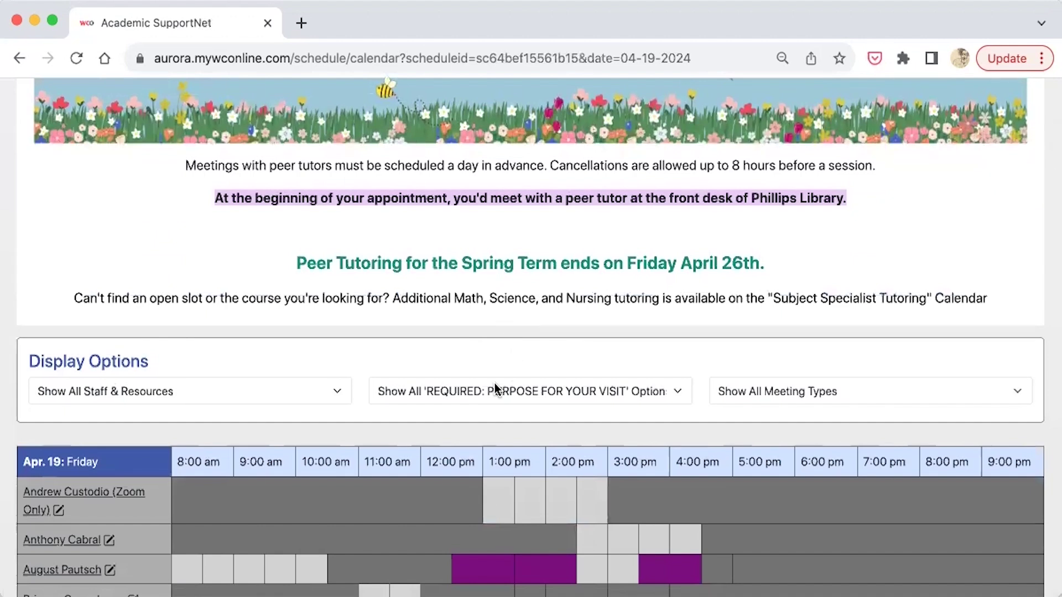
{"action": "left_click", "coordinate": [495, 391]}
{"action": "scroll", "coordinate": [495, 383], "scroll_direction": "down", "scroll_amount": 15}
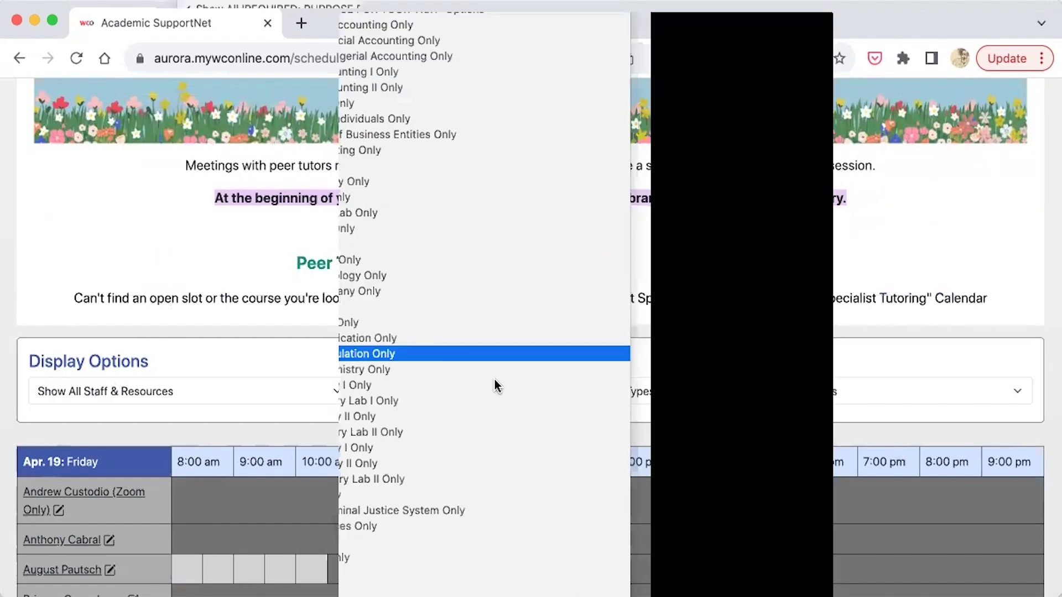
{"action": "scroll", "coordinate": [495, 379], "scroll_direction": "down", "scroll_amount": 5}
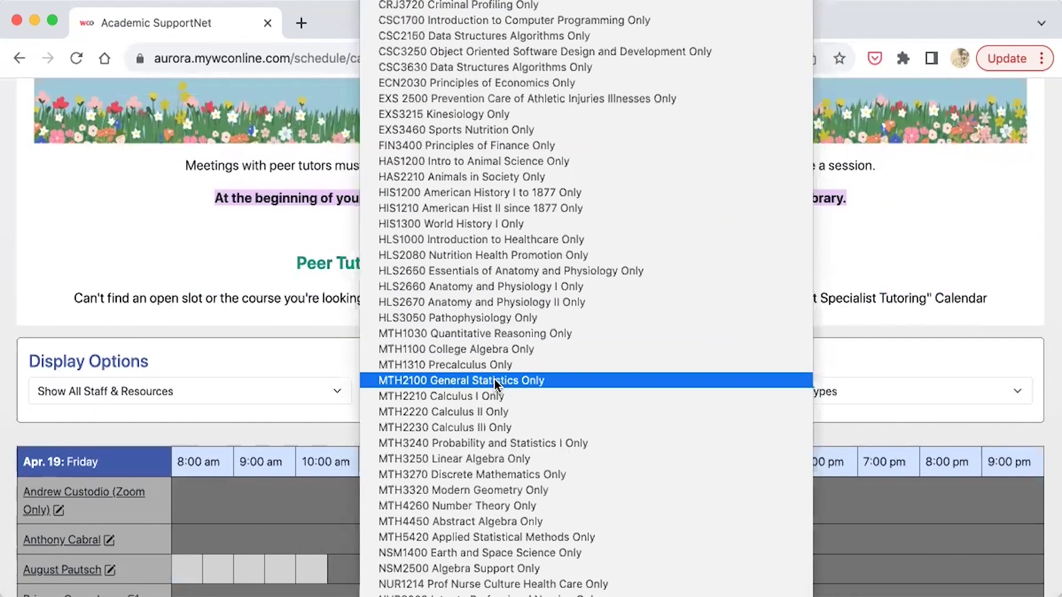
{"action": "left_click", "coordinate": [478, 353]}
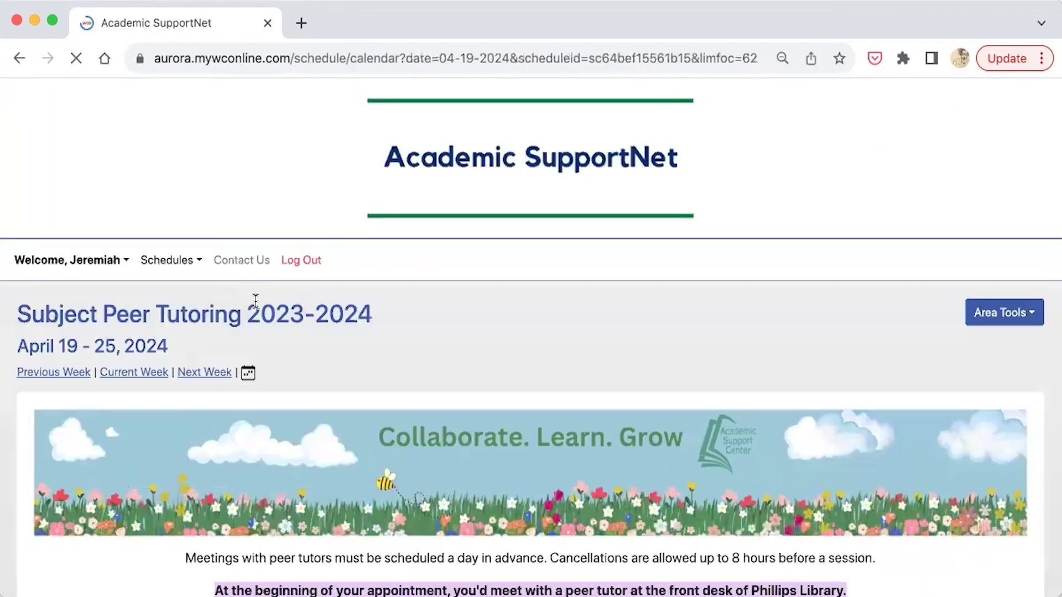
{"action": "scroll", "coordinate": [255, 299], "scroll_direction": "down", "scroll_amount": 9}
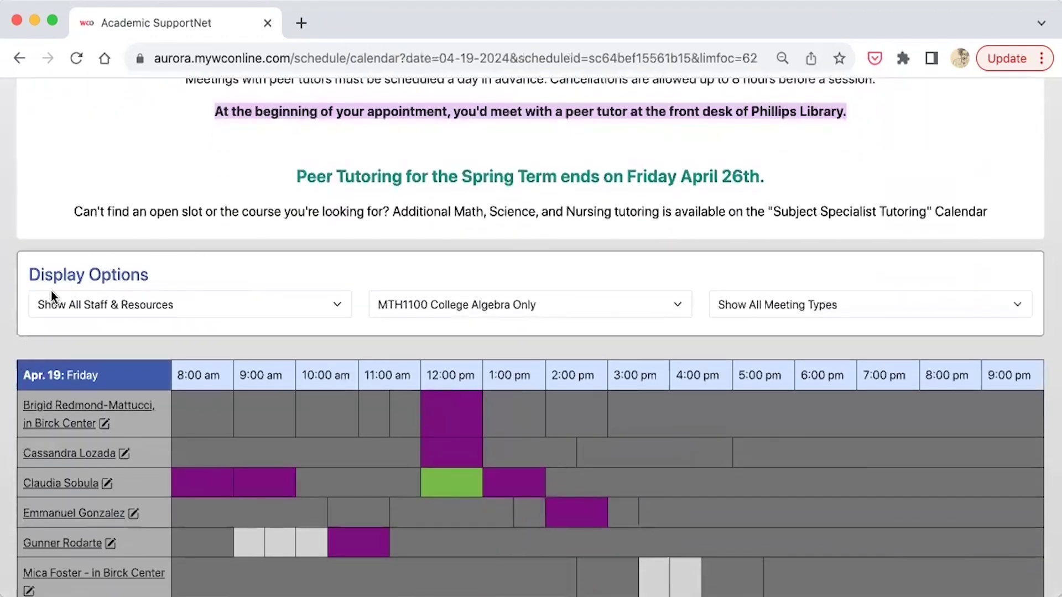
{"action": "scroll", "coordinate": [408, 294], "scroll_direction": "down", "scroll_amount": 2}
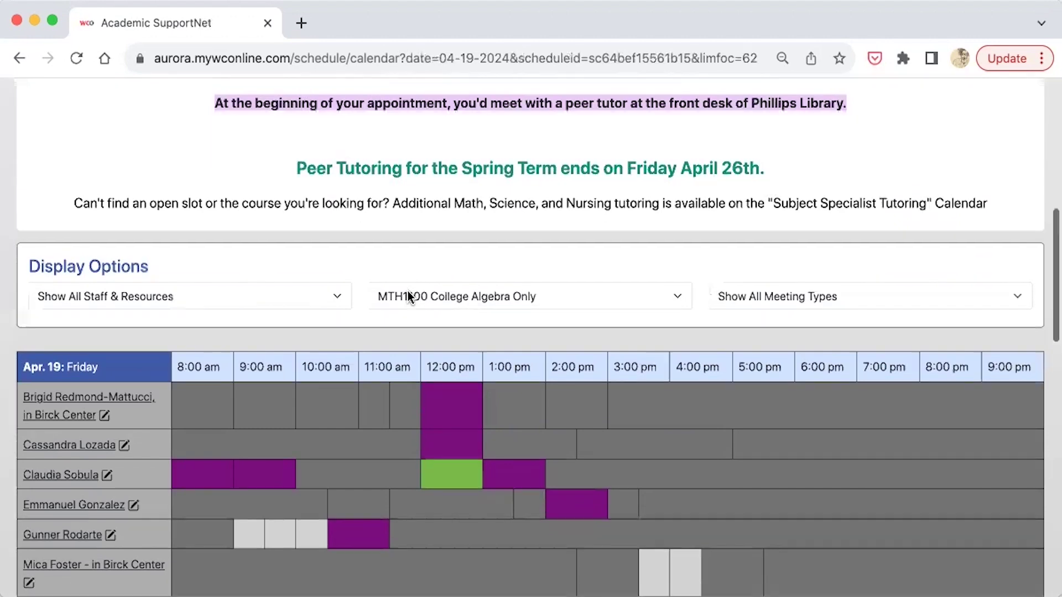
- Switch to the Writing & Academic Coaching Summer 2024 schedule
{"action": "scroll", "coordinate": [408, 293], "scroll_direction": "up", "scroll_amount": 9}
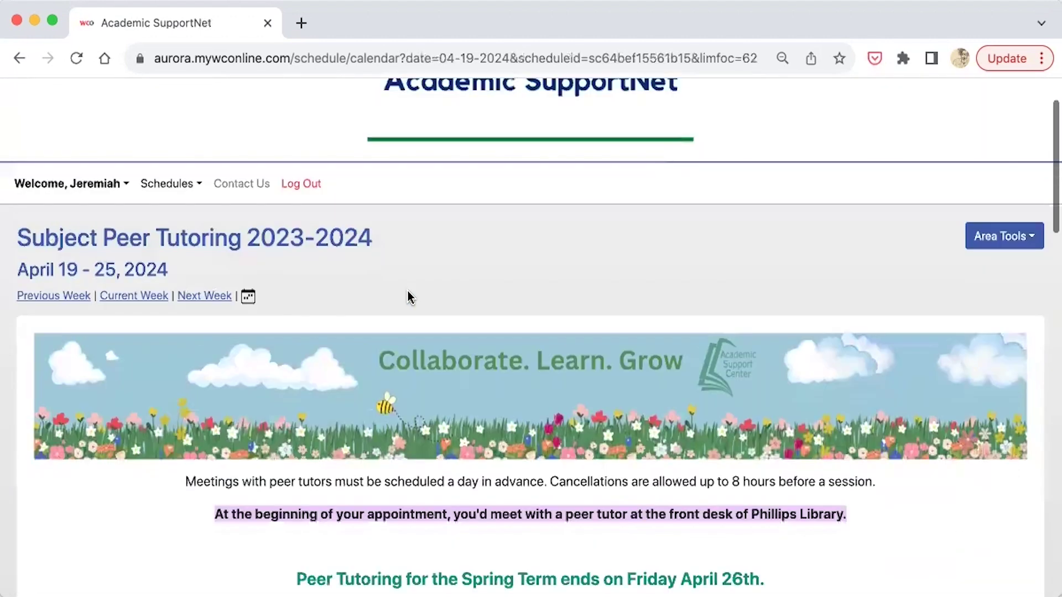
{"action": "left_click", "coordinate": [175, 184]}
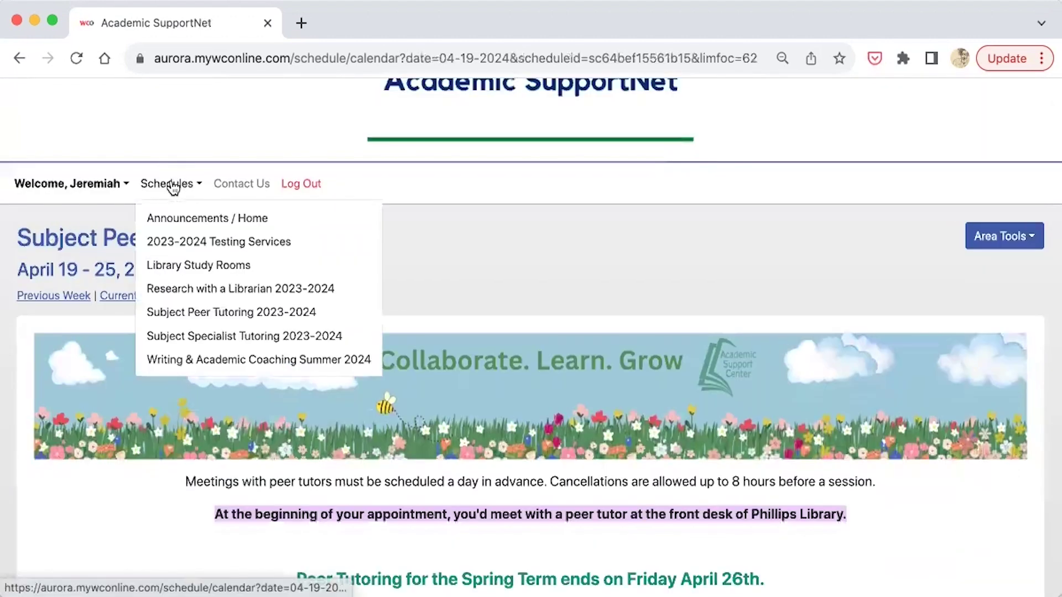
{"action": "left_click", "coordinate": [189, 359]}
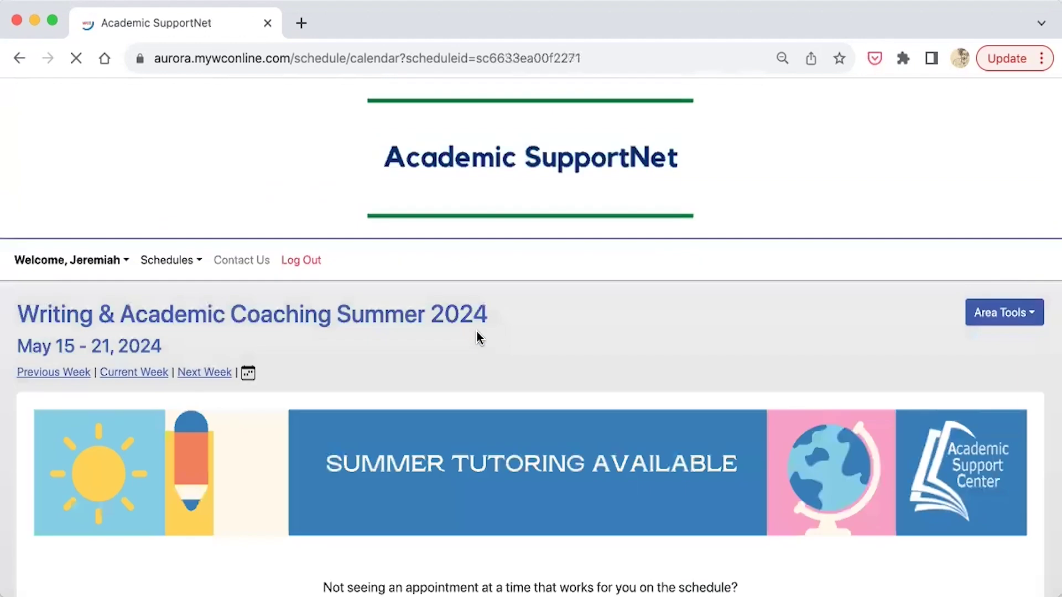
- Filter the coaching schedule by visit purpose to Writing Only
{"action": "scroll", "coordinate": [478, 338], "scroll_direction": "down", "scroll_amount": 2}
{"action": "scroll", "coordinate": [478, 338], "scroll_direction": "down", "scroll_amount": 5}
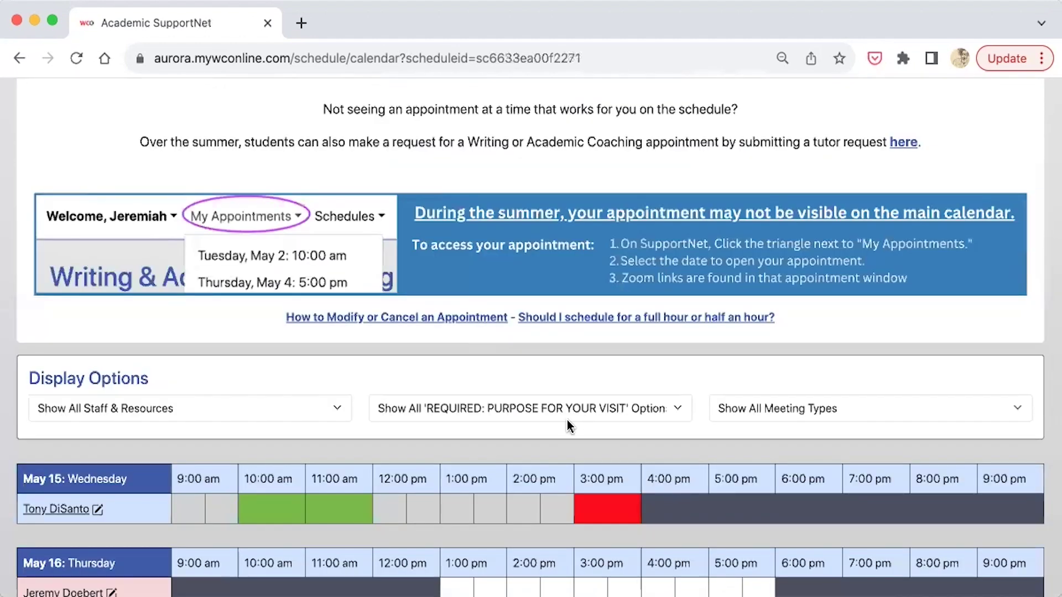
{"action": "left_click", "coordinate": [504, 407]}
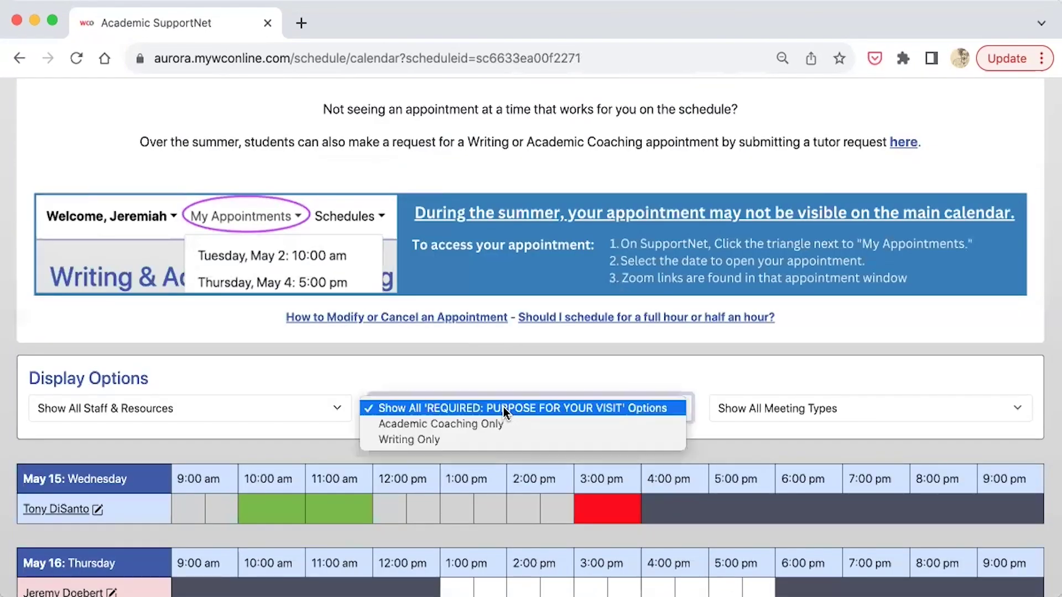
{"action": "left_click", "coordinate": [479, 438]}
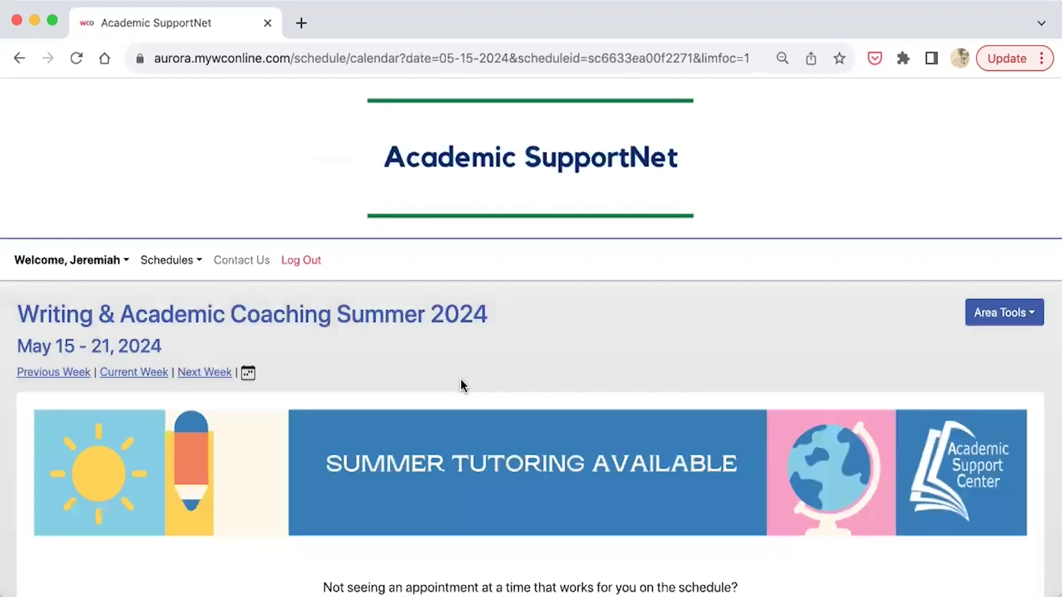
{"action": "scroll", "coordinate": [461, 380], "scroll_direction": "down", "scroll_amount": 10}
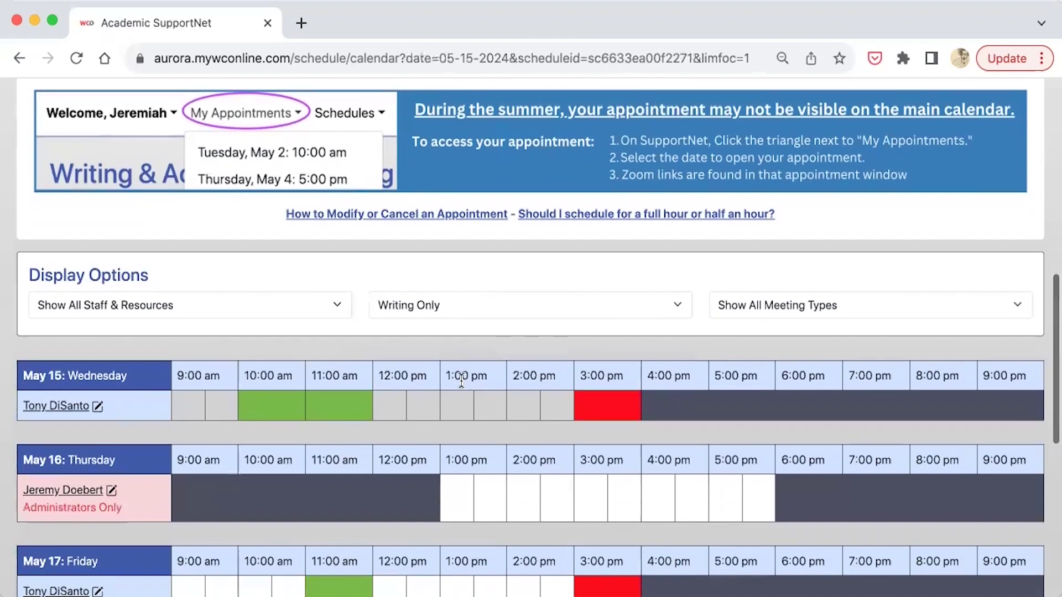
- Start a new appointment in the Thursday, May 16 1:00 pm slot and choose the Face-to-Face appointment type
{"action": "scroll", "coordinate": [461, 380], "scroll_direction": "down", "scroll_amount": 1}
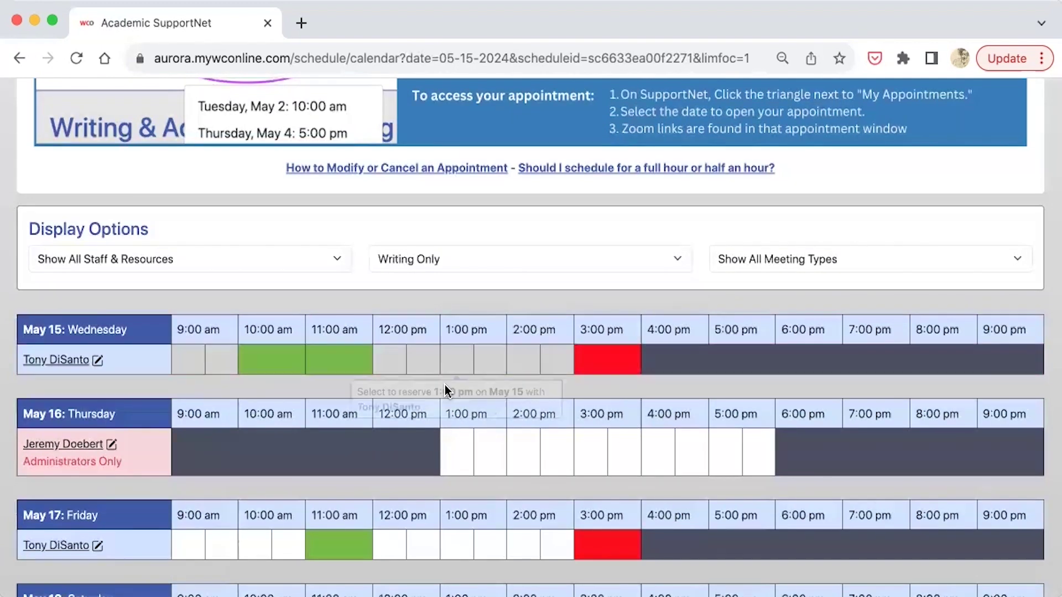
{"action": "left_click", "coordinate": [458, 465]}
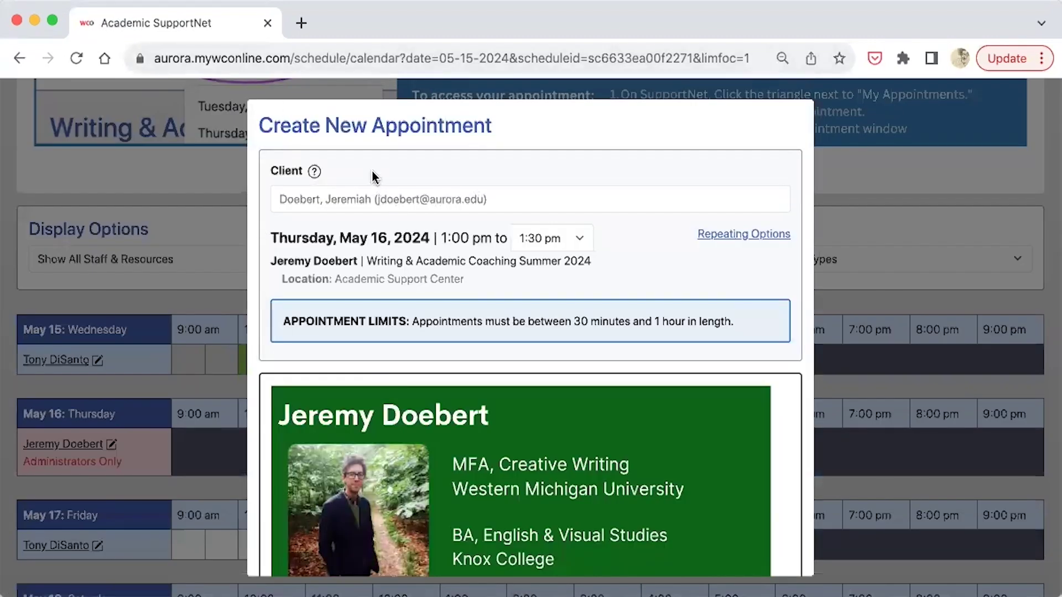
{"action": "scroll", "coordinate": [373, 176], "scroll_direction": "down", "scroll_amount": 7}
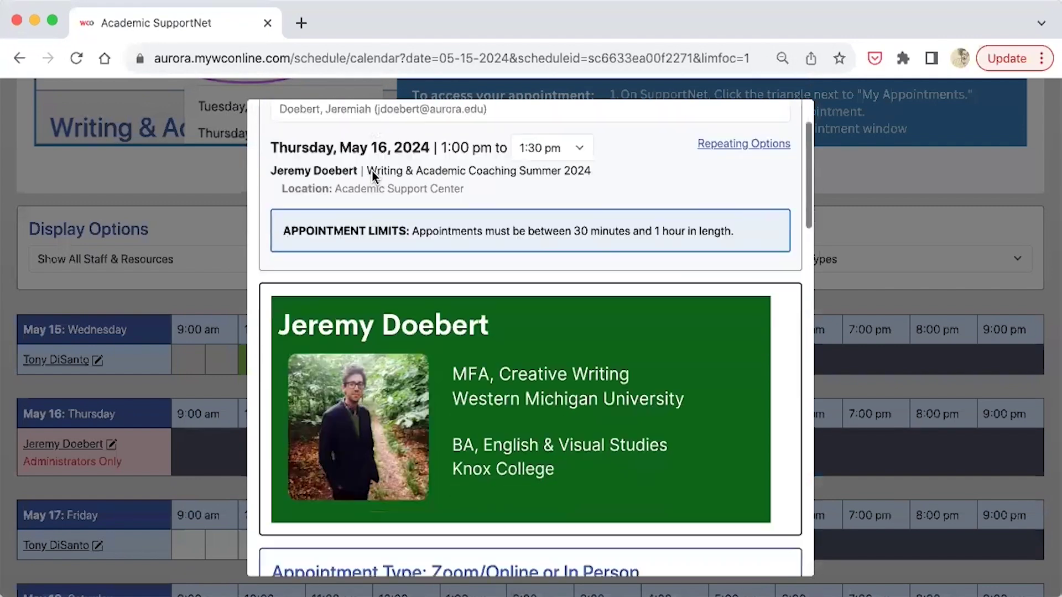
{"action": "scroll", "coordinate": [373, 176], "scroll_direction": "down", "scroll_amount": 2}
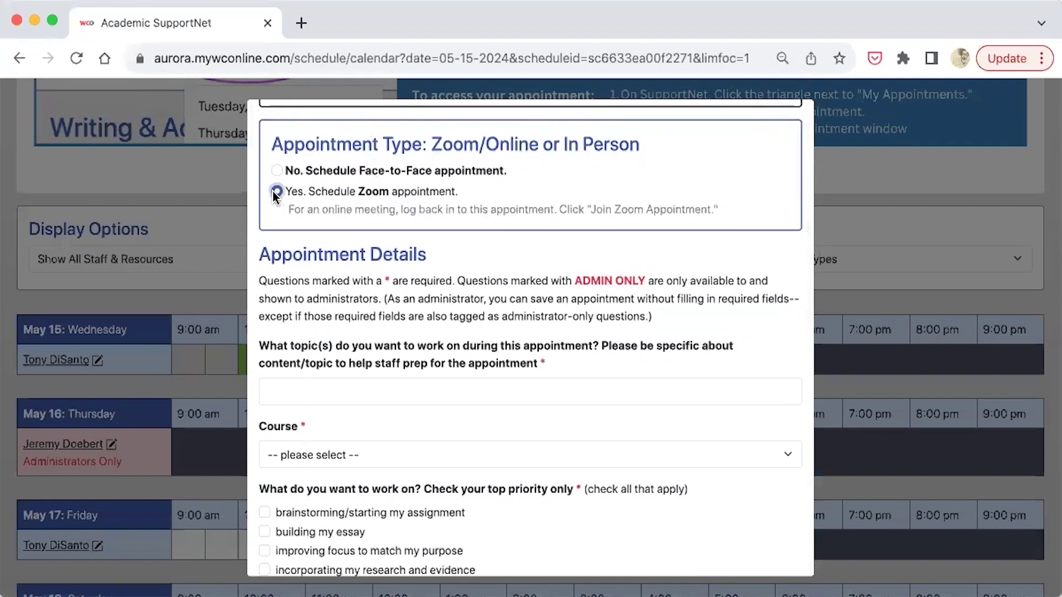
{"action": "left_click", "coordinate": [276, 171]}
- Review the remaining appointment questions, create the appointment, and return to the schedule
{"action": "scroll", "coordinate": [439, 271], "scroll_direction": "down", "scroll_amount": 3}
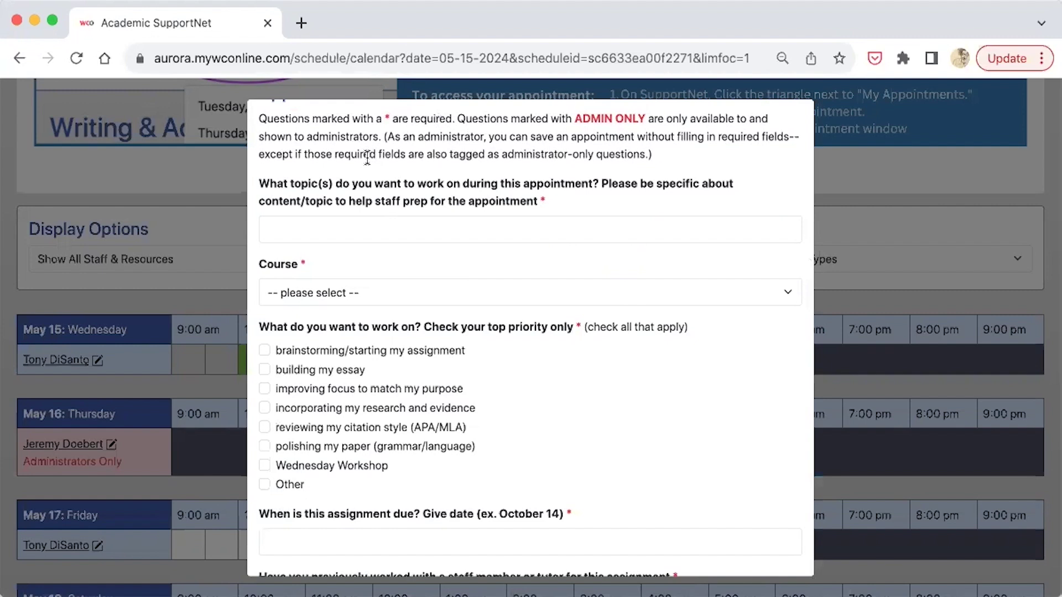
{"action": "scroll", "coordinate": [291, 419], "scroll_direction": "down", "scroll_amount": 10}
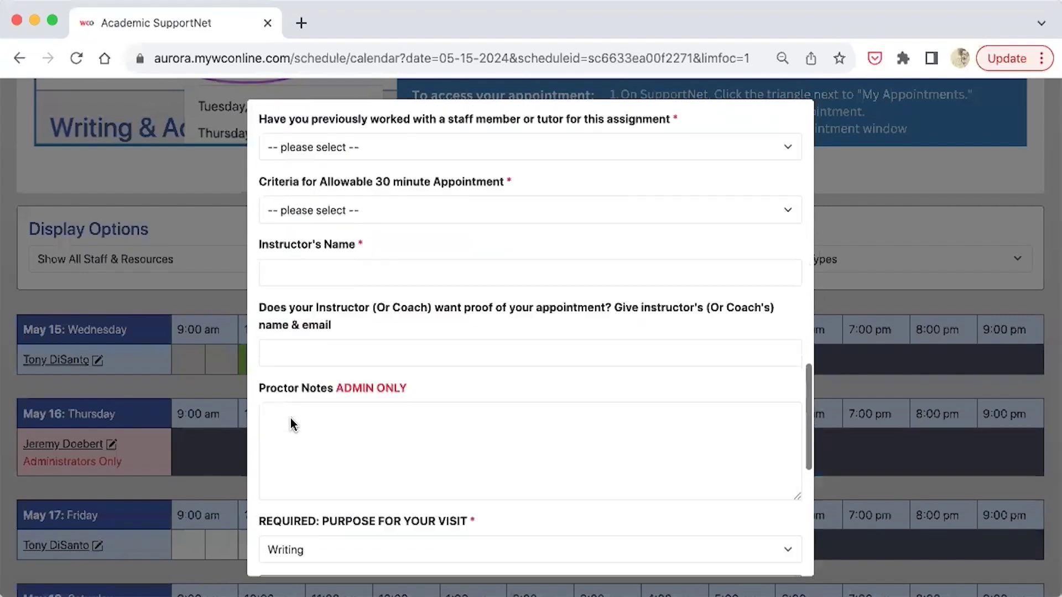
{"action": "scroll", "coordinate": [290, 418], "scroll_direction": "down", "scroll_amount": 5}
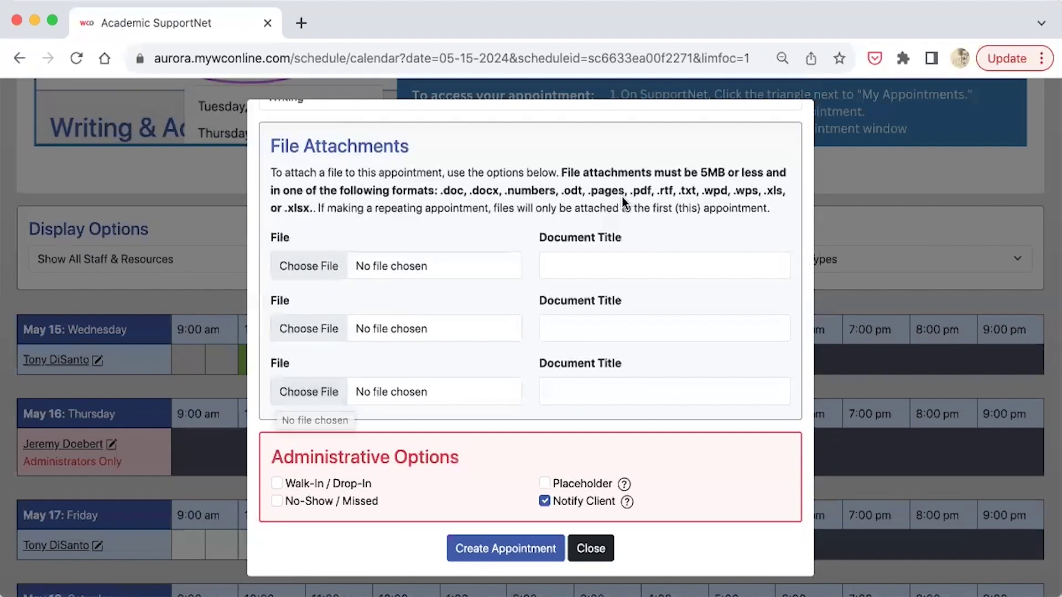
{"action": "left_click", "coordinate": [486, 547]}
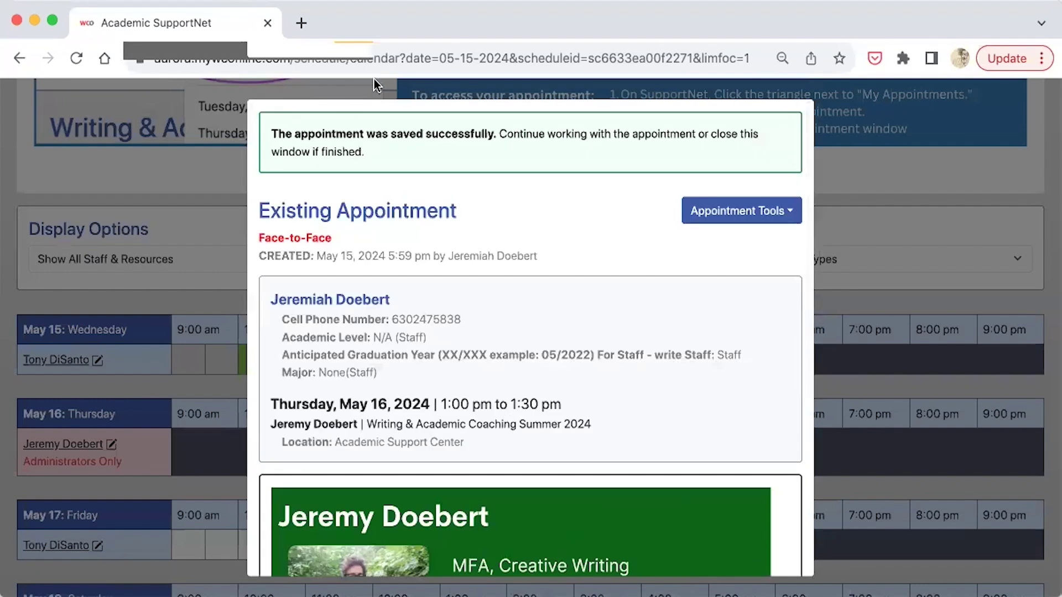
{"action": "left_click", "coordinate": [841, 198]}
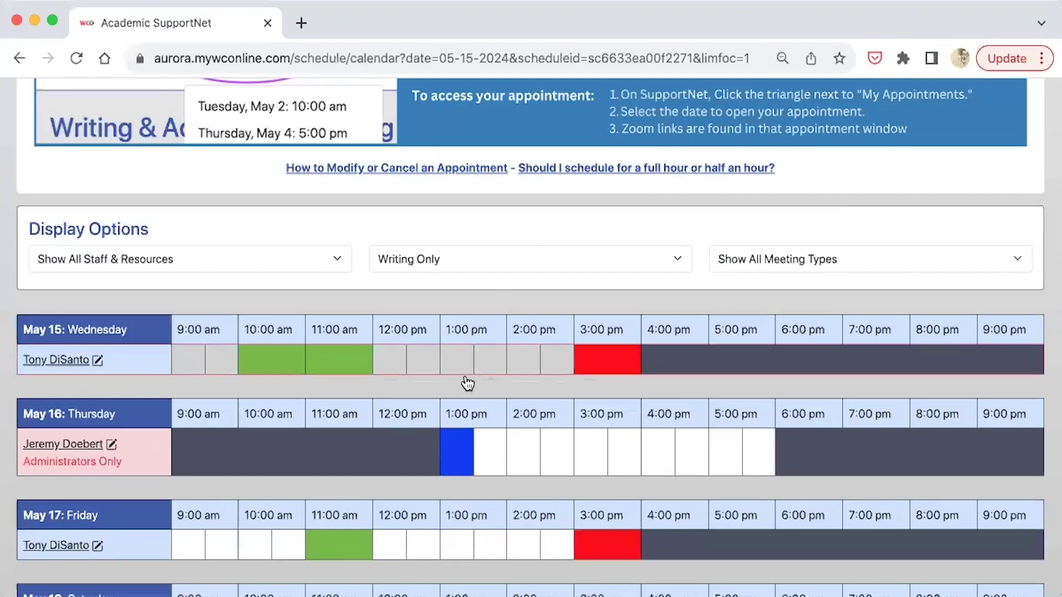
- Reopen the booked May 16 1:00 pm appointment and view its file attachment form without attaching anything
{"action": "mouse_move", "coordinate": [455, 462]}
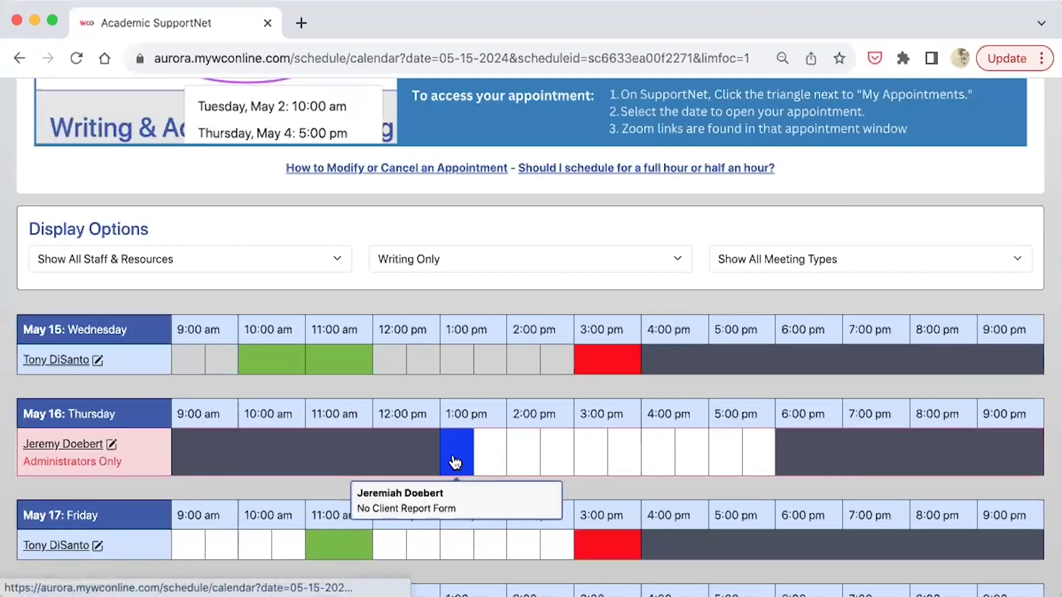
{"action": "left_click", "coordinate": [455, 462]}
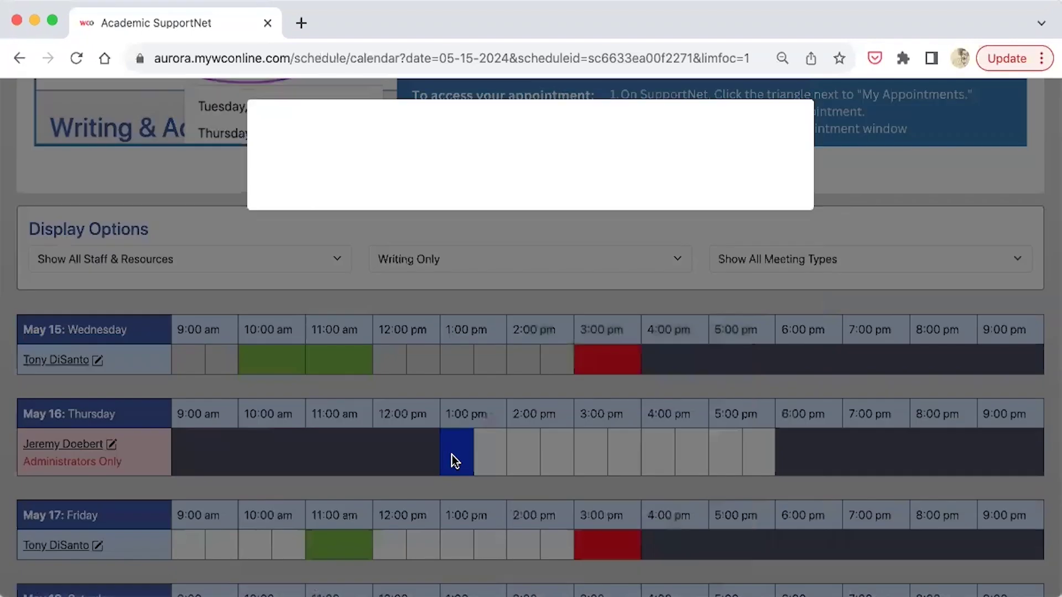
{"action": "scroll", "coordinate": [411, 258], "scroll_direction": "down", "scroll_amount": 4}
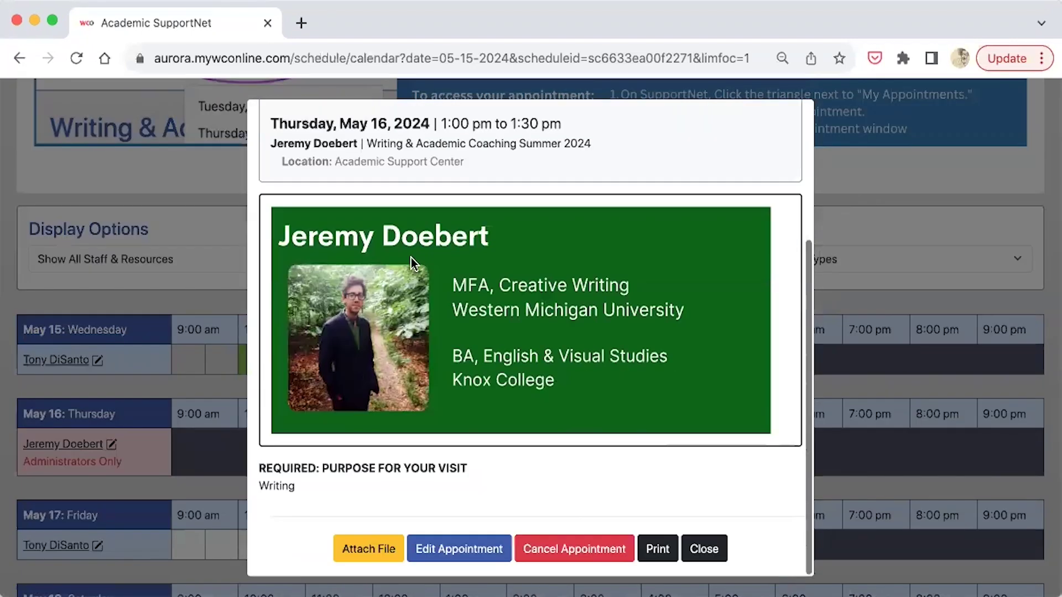
{"action": "left_click", "coordinate": [365, 547]}
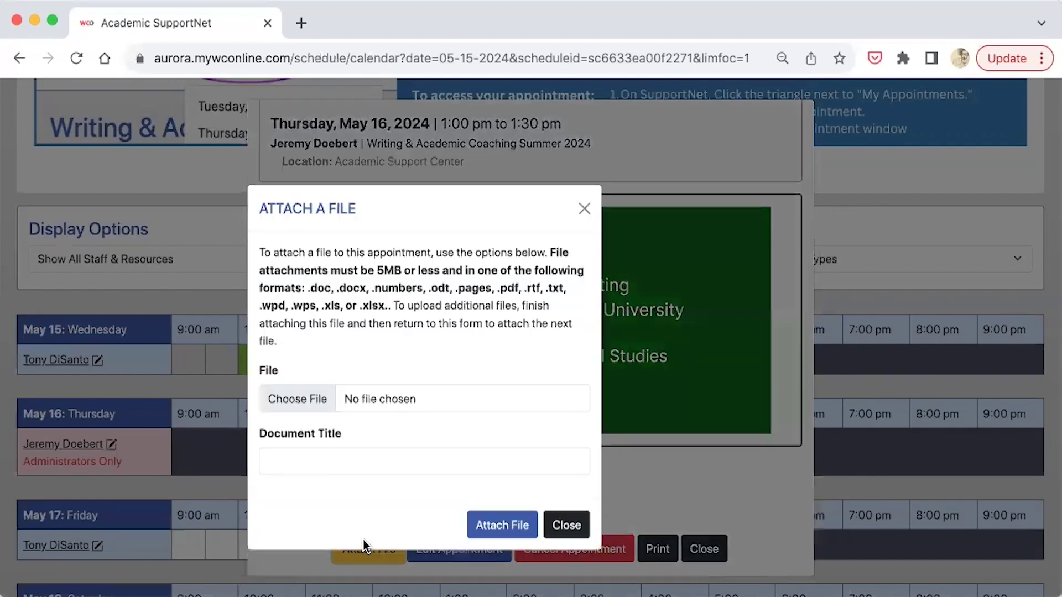
{"action": "left_click", "coordinate": [692, 483]}
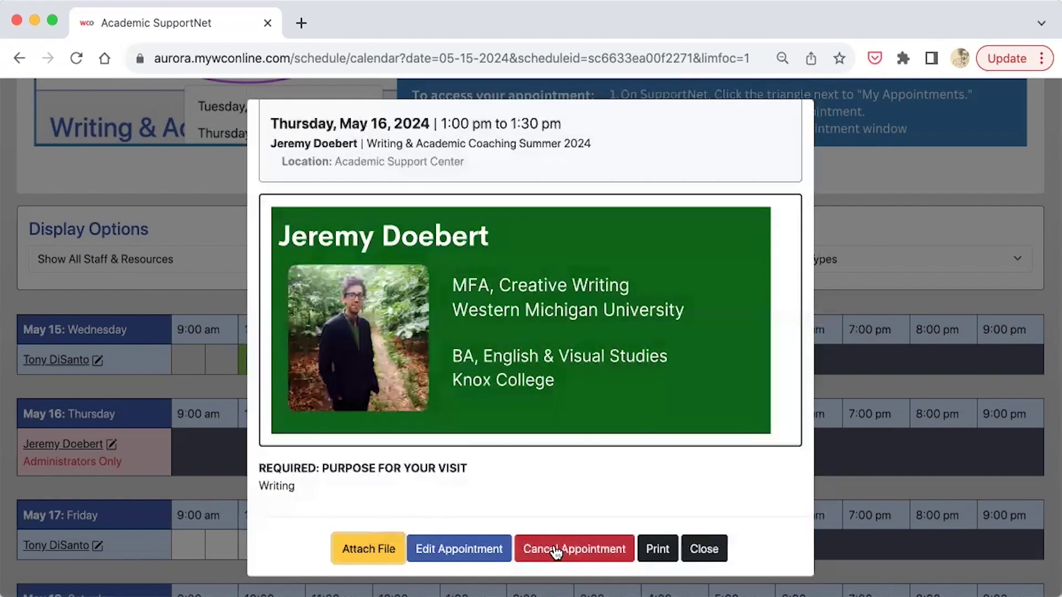
- Edit the appointment so it ends at 2:00 pm, save the change, and return to the schedule
{"action": "left_click", "coordinate": [451, 549]}
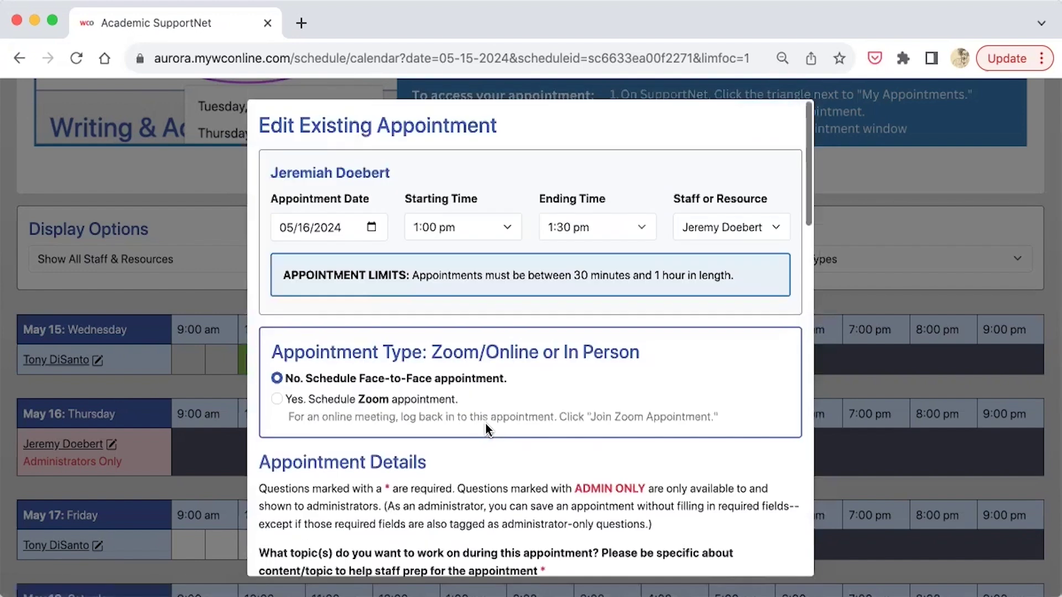
{"action": "left_click", "coordinate": [567, 227]}
{"action": "left_click", "coordinate": [565, 239]}
{"action": "scroll", "coordinate": [482, 416], "scroll_direction": "down", "scroll_amount": 10}
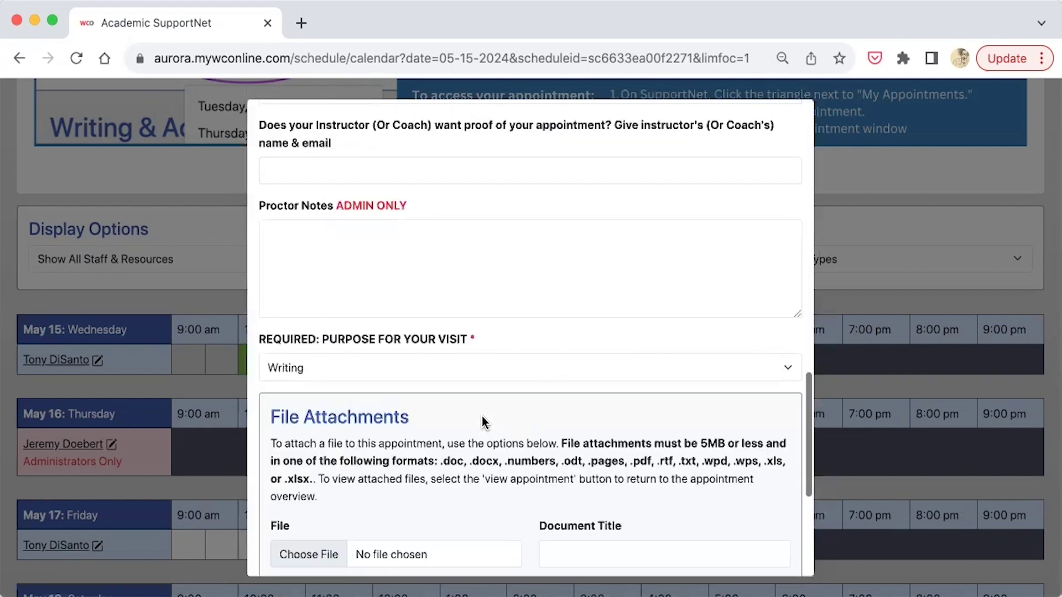
{"action": "scroll", "coordinate": [482, 415], "scroll_direction": "down", "scroll_amount": 5}
{"action": "left_click", "coordinate": [448, 550]}
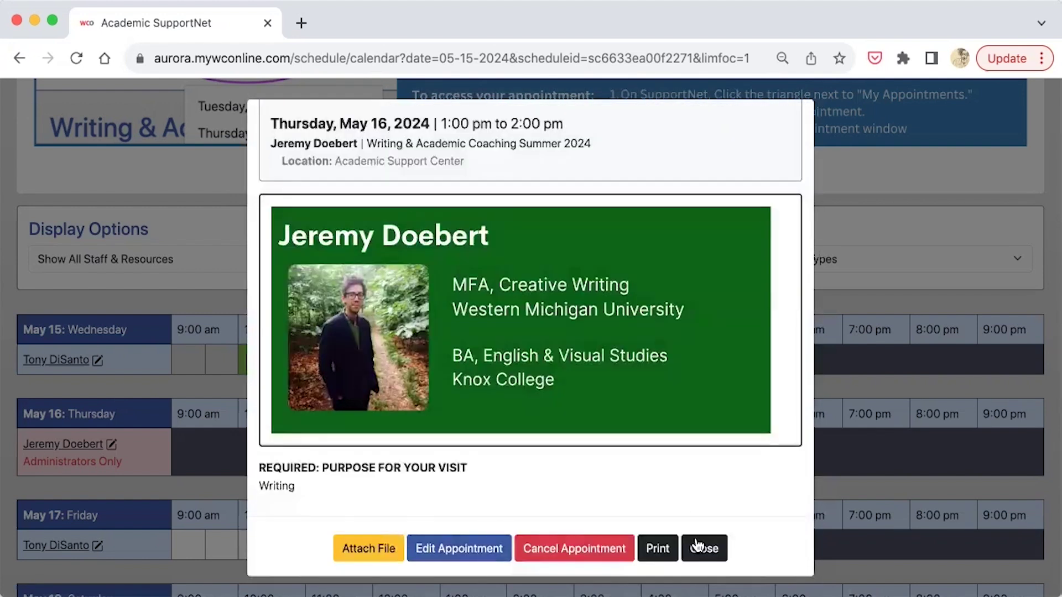
{"action": "left_click", "coordinate": [698, 547]}
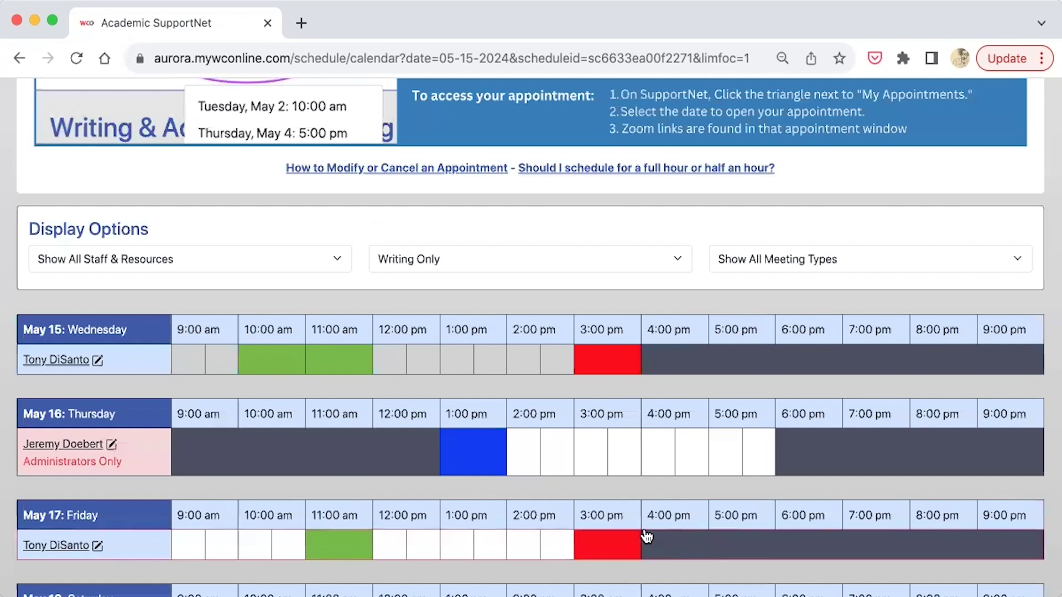
{"action": "scroll", "coordinate": [158, 268], "scroll_direction": "up", "scroll_amount": 8}
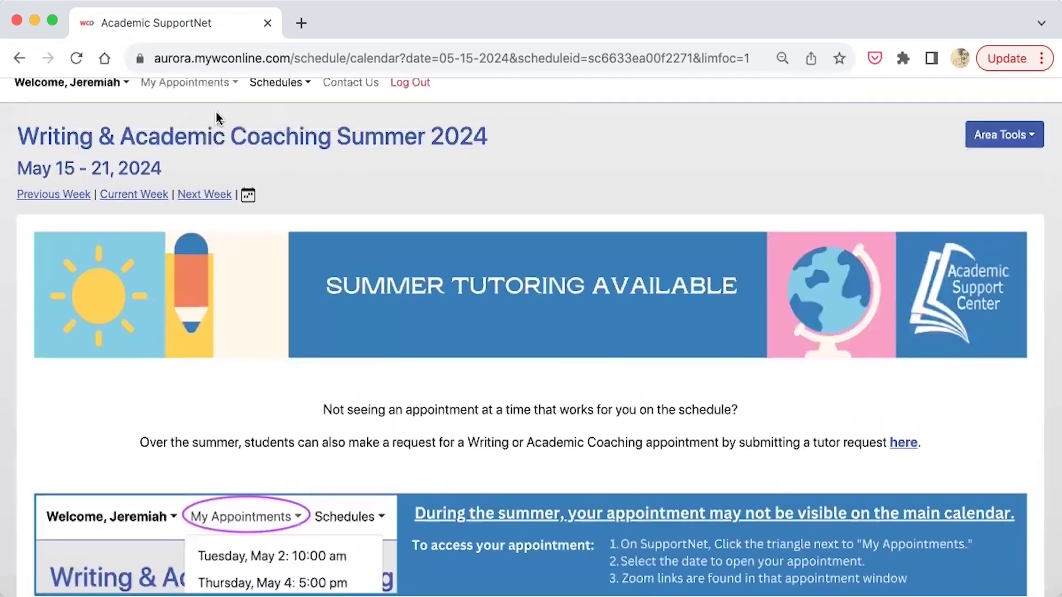
- Show the following week, May 22 - 28, 2024, on the Writing & Academic Coaching Summer 2024 schedule and look over its open slots
{"action": "left_click", "coordinate": [201, 194]}
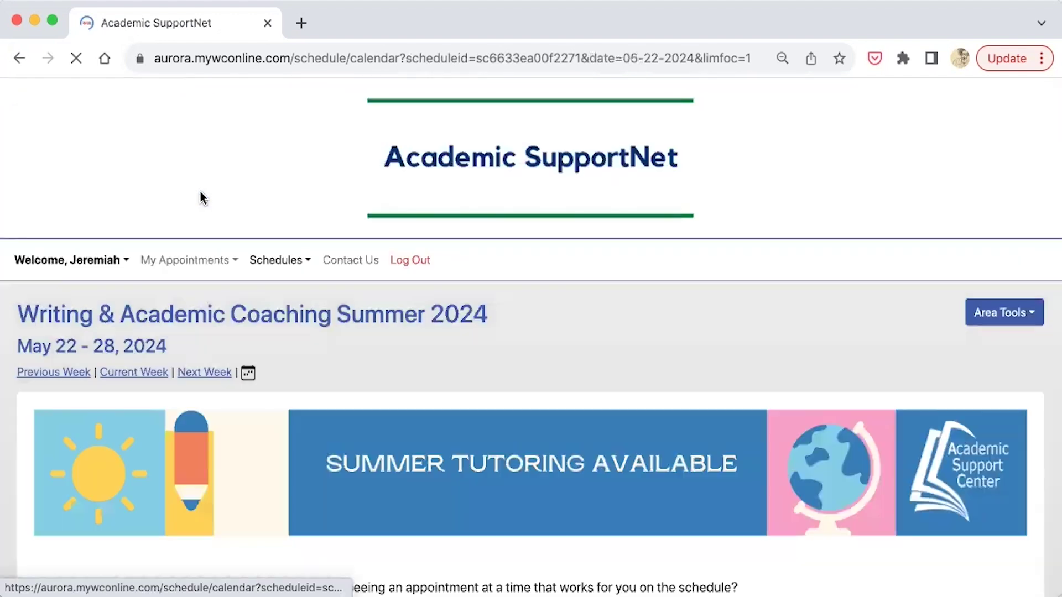
{"action": "scroll", "coordinate": [124, 255], "scroll_direction": "down", "scroll_amount": 10}
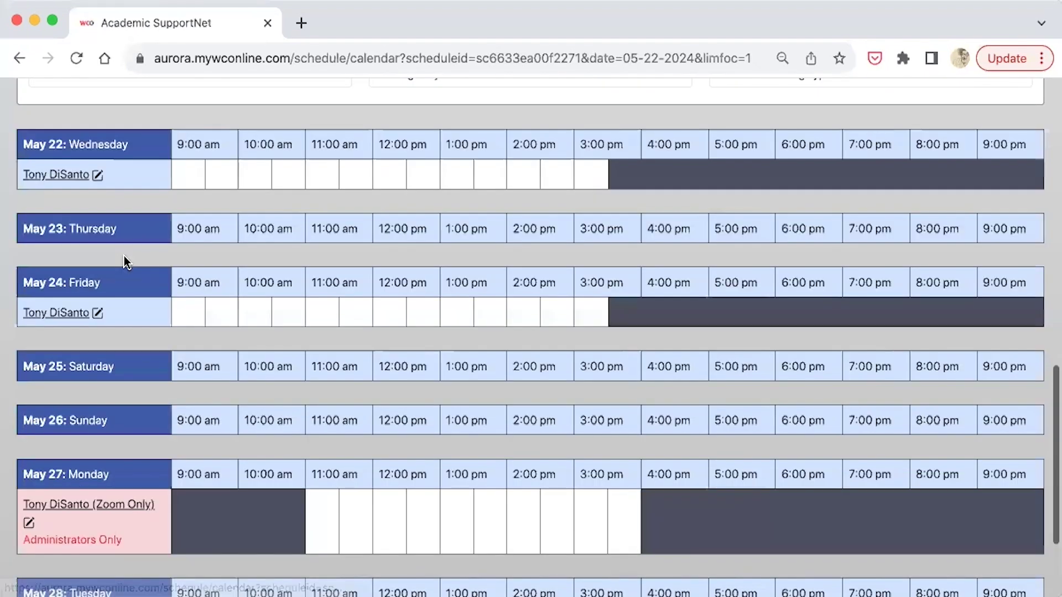
{"action": "scroll", "coordinate": [124, 260], "scroll_direction": "up", "scroll_amount": 10}
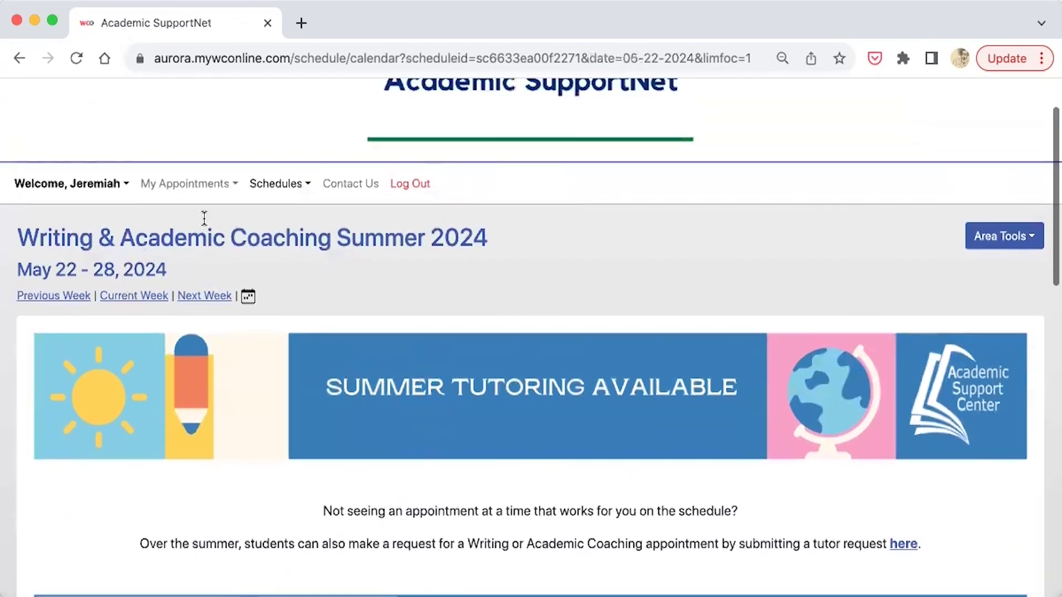
- Go to the Announcements / Home page and review its appointment instructions, help links and contact information
{"action": "left_click", "coordinate": [287, 188]}
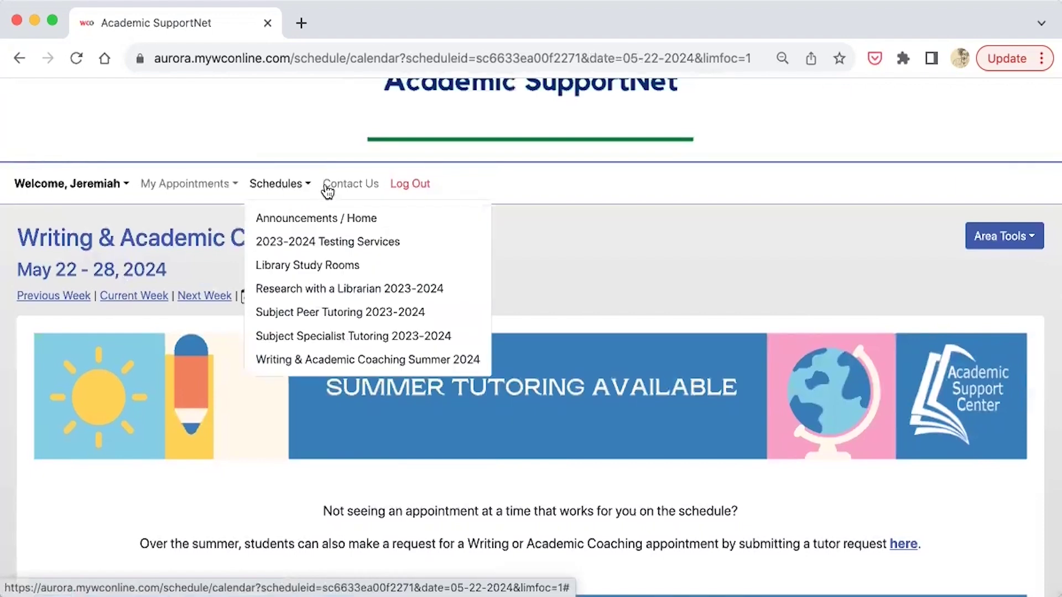
{"action": "left_click", "coordinate": [282, 219]}
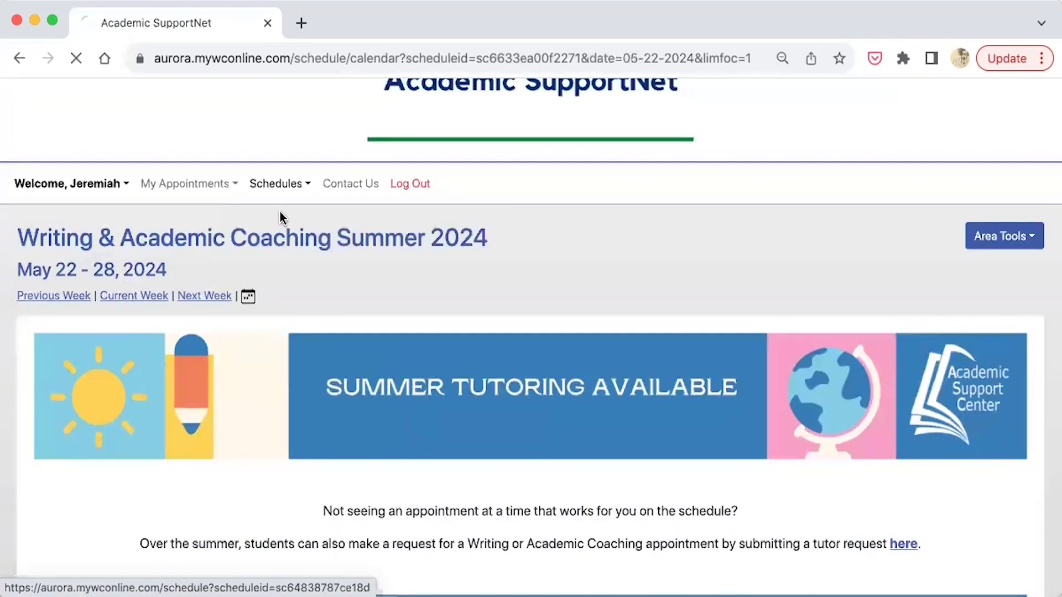
{"action": "scroll", "coordinate": [279, 216], "scroll_direction": "down", "scroll_amount": 5}
{"action": "scroll", "coordinate": [280, 216], "scroll_direction": "down", "scroll_amount": 8}
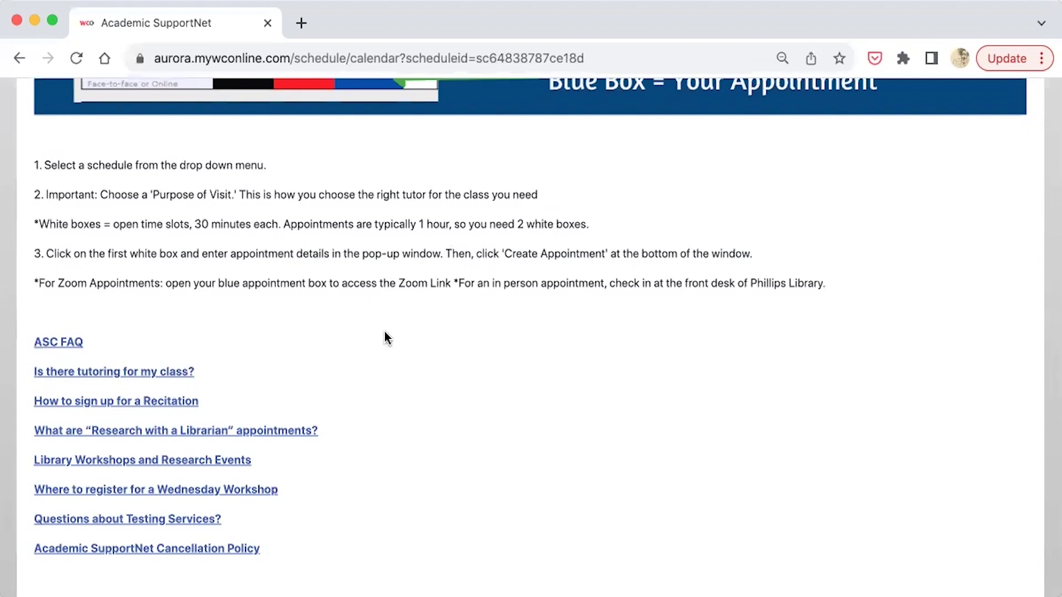
{"action": "scroll", "coordinate": [427, 416], "scroll_direction": "down", "scroll_amount": 2}
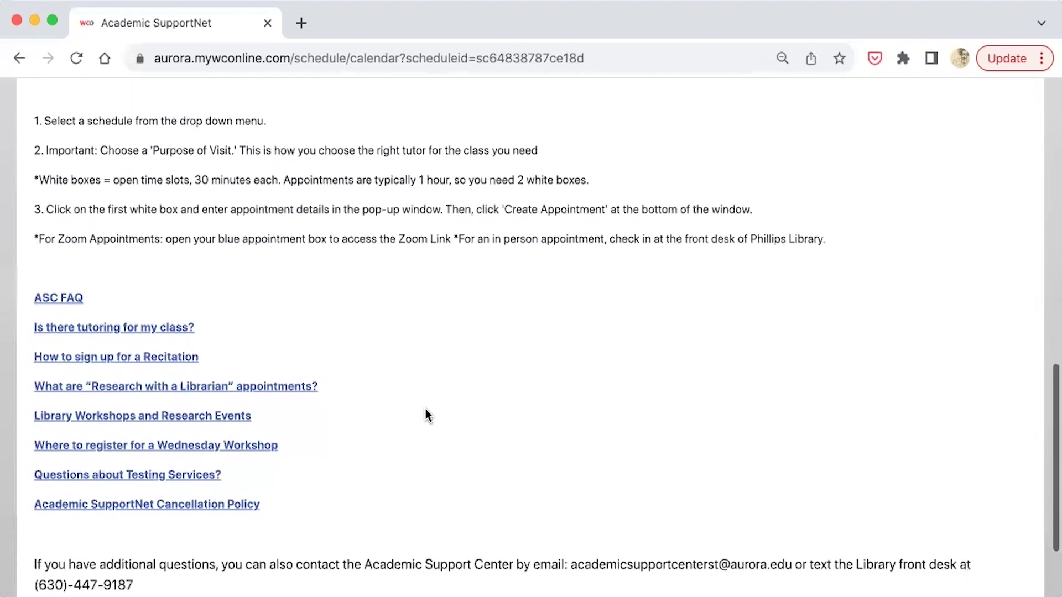
{"action": "scroll", "coordinate": [427, 416], "scroll_direction": "up", "scroll_amount": 5}
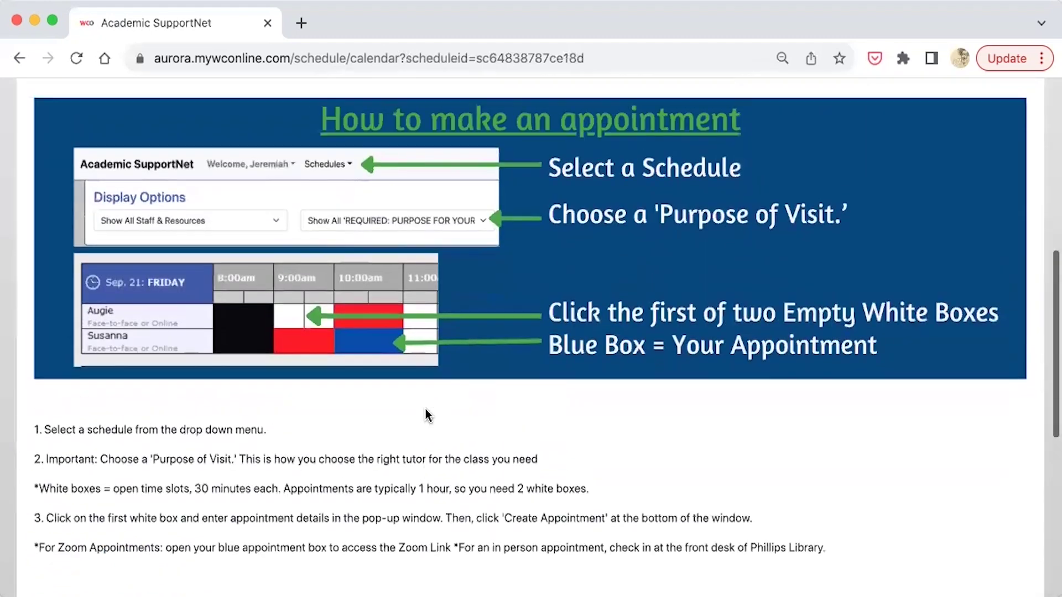
{"action": "scroll", "coordinate": [428, 416], "scroll_direction": "up", "scroll_amount": 3}
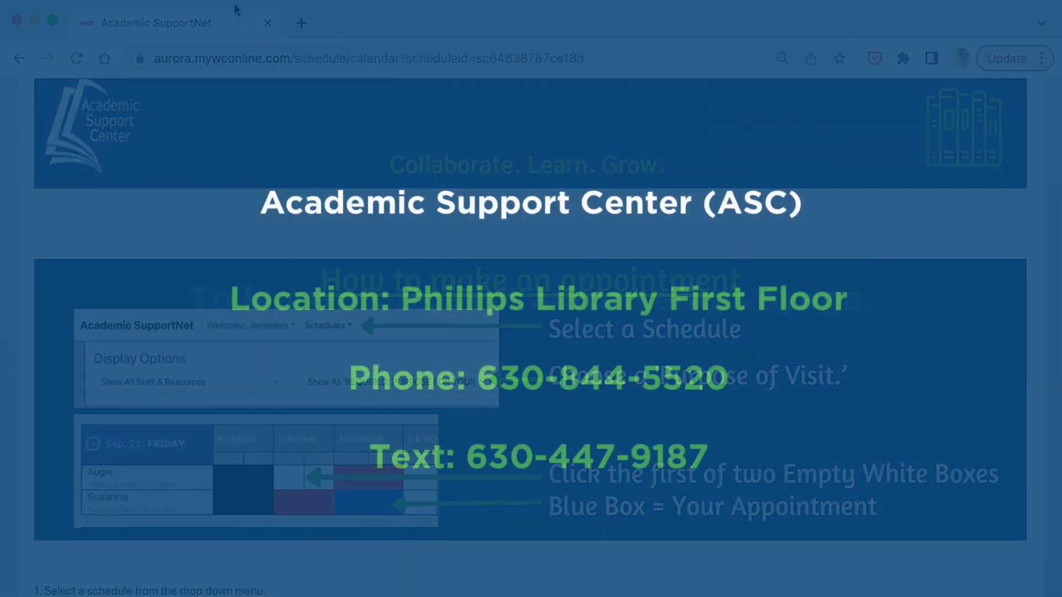